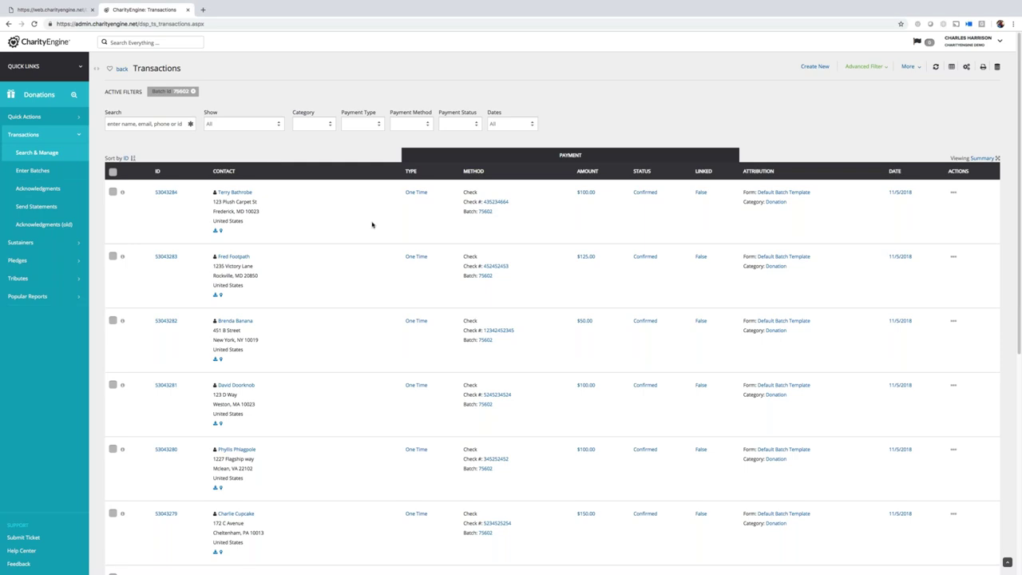
- Open the Send Acknowledgement dialog for the first $100.00 check donation in the batch
{"action": "left_click", "coordinate": [112, 193]}
{"action": "left_click", "coordinate": [954, 192]}
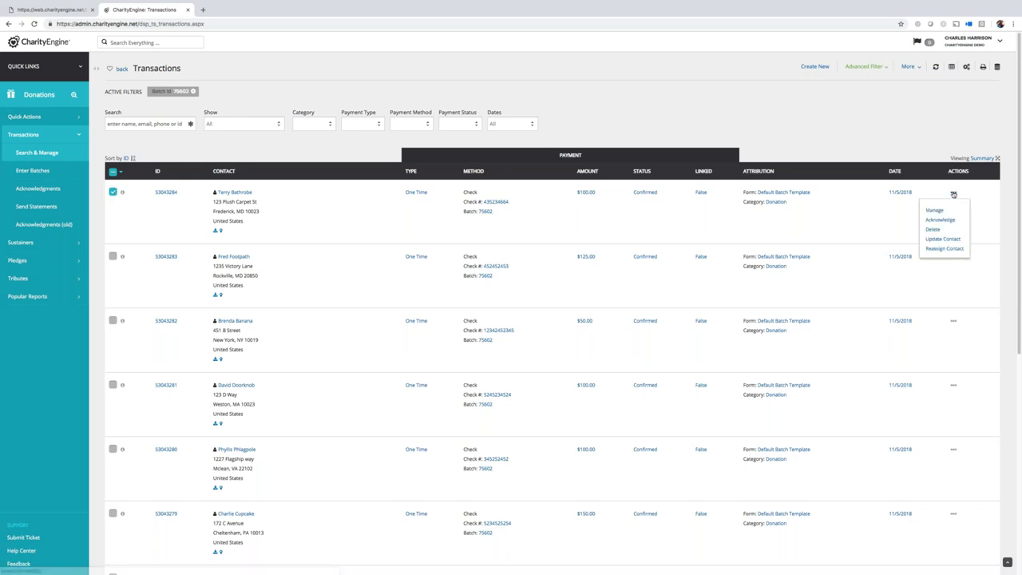
{"action": "left_click", "coordinate": [113, 193]}
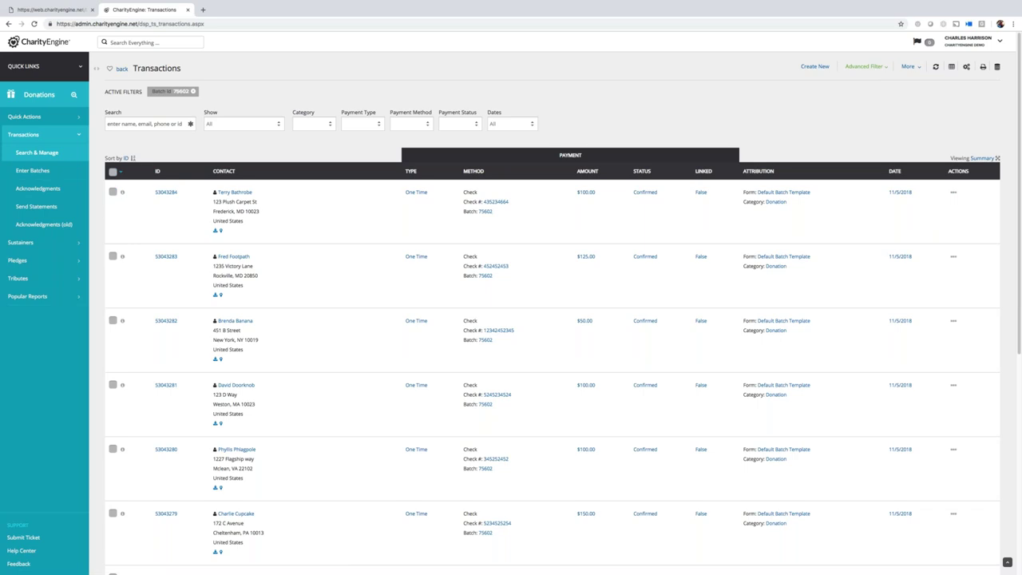
{"action": "left_click", "coordinate": [954, 192]}
{"action": "left_click", "coordinate": [941, 219]}
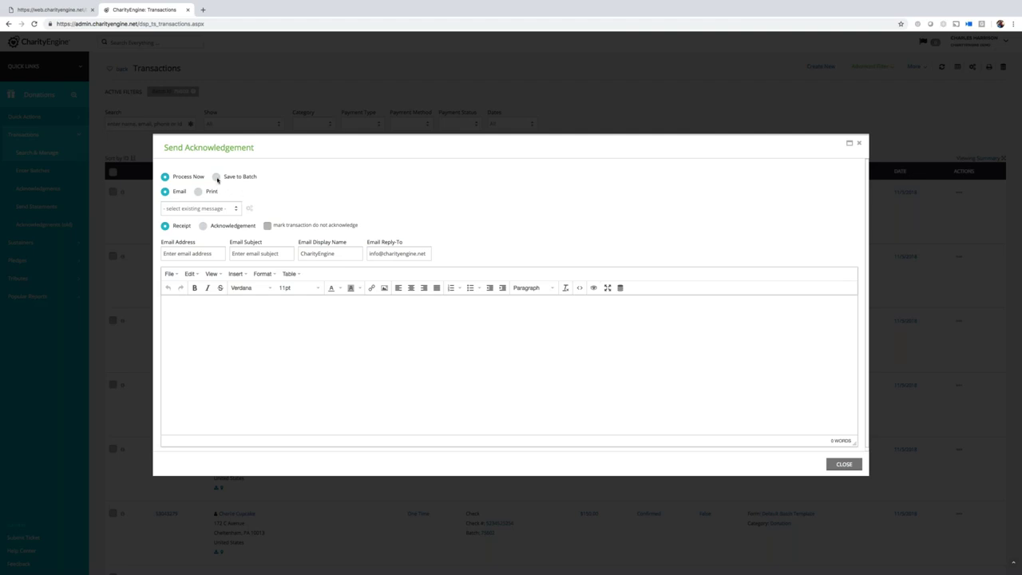
- Load the Old Rag - GivingTuesday template, then enter the donor's e-mail address and subject 'Thank you!'
{"action": "left_click", "coordinate": [196, 209]}
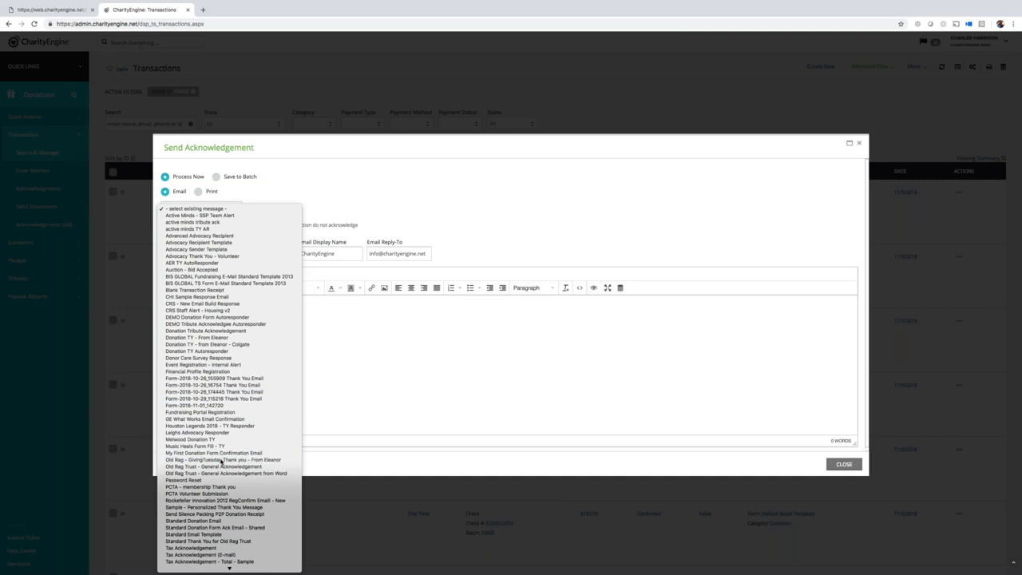
{"action": "left_click", "coordinate": [221, 460]}
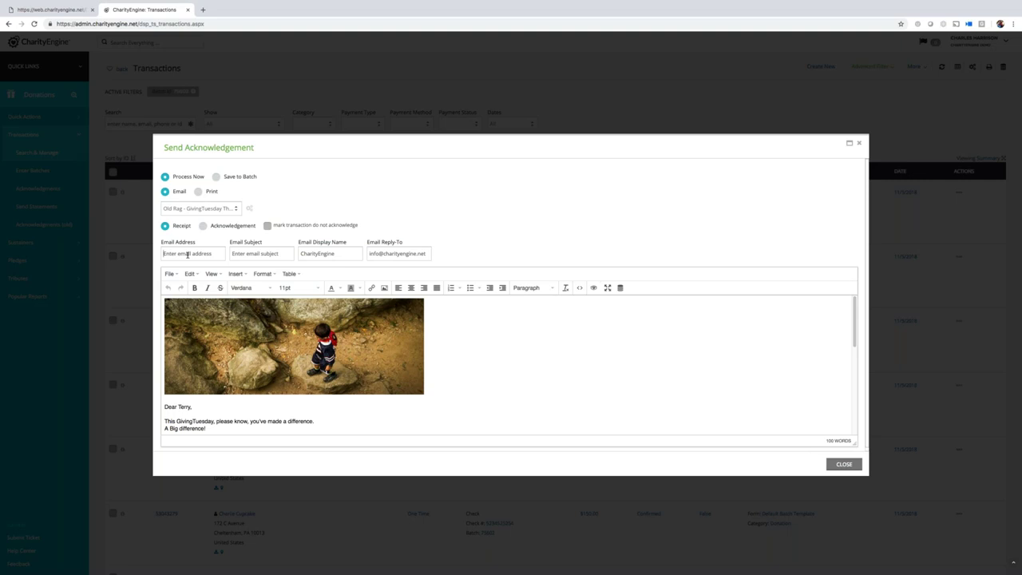
{"action": "left_click", "coordinate": [187, 254]}
{"action": "key", "text": "Tab"}
{"action": "type", "text": "Thank you!"}
{"action": "key", "text": "Tab"}
{"action": "key", "text": "Tab"}
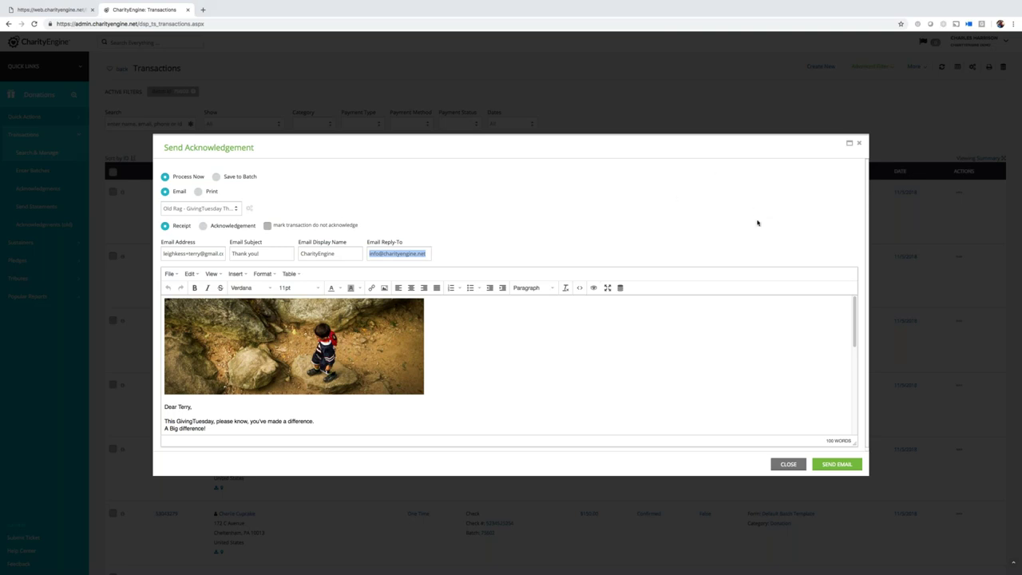
- Discard the draft and restart the acknowledgement with the Old Rag - GivingTuesday template
{"action": "left_click", "coordinate": [788, 464]}
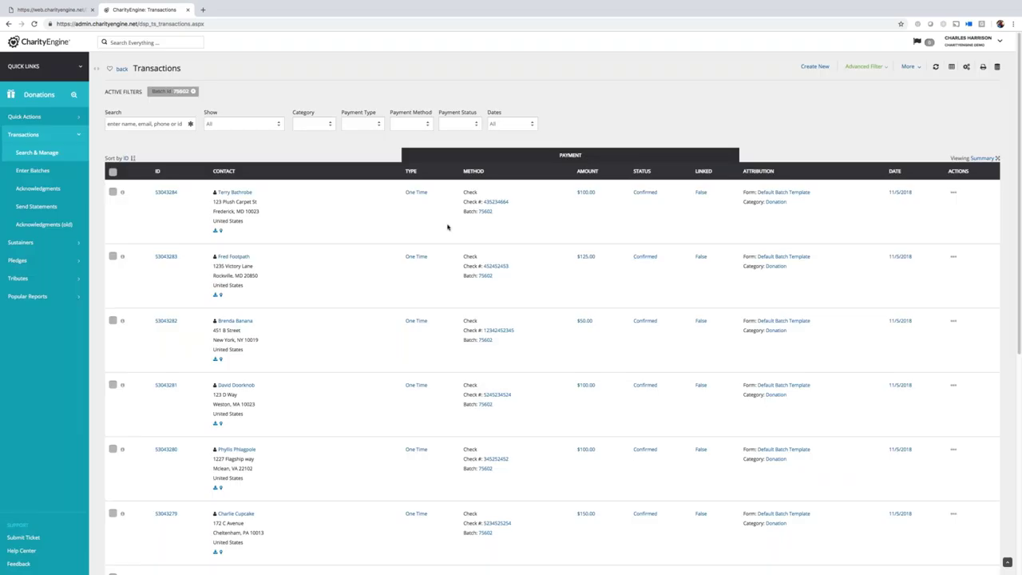
{"action": "left_click", "coordinate": [954, 193]}
{"action": "left_click", "coordinate": [940, 220]}
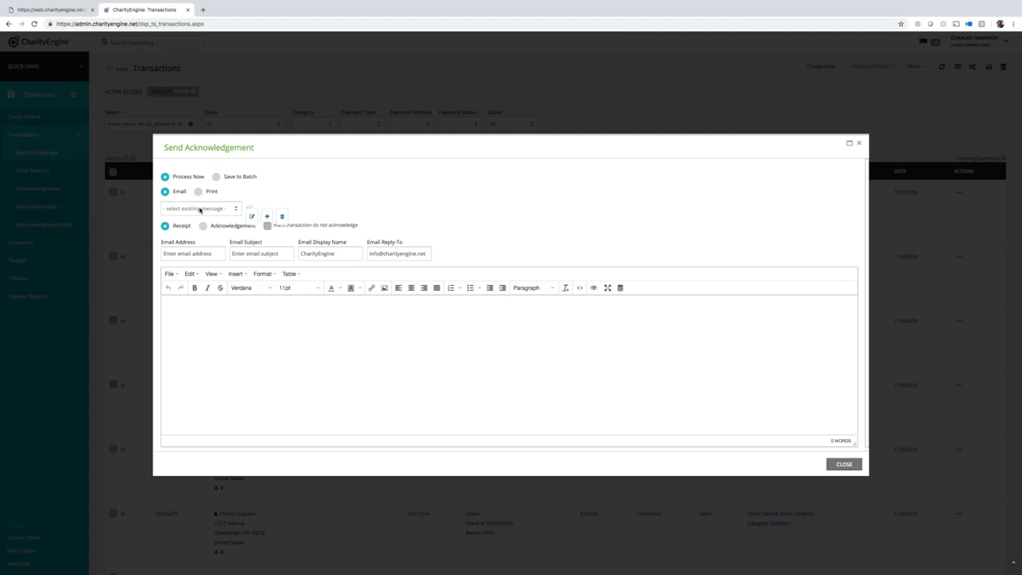
{"action": "left_click", "coordinate": [200, 209]}
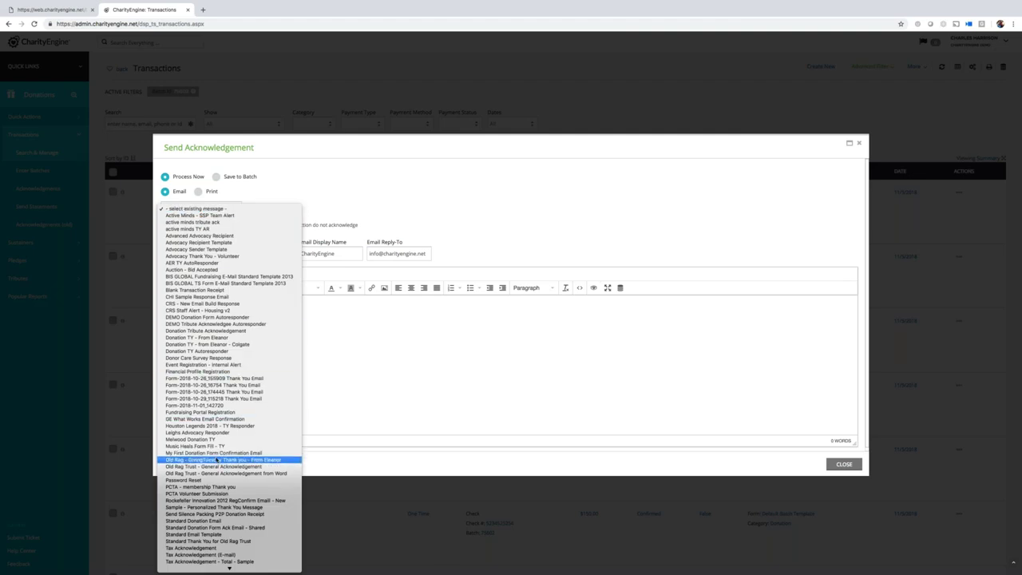
{"action": "left_click", "coordinate": [217, 461]}
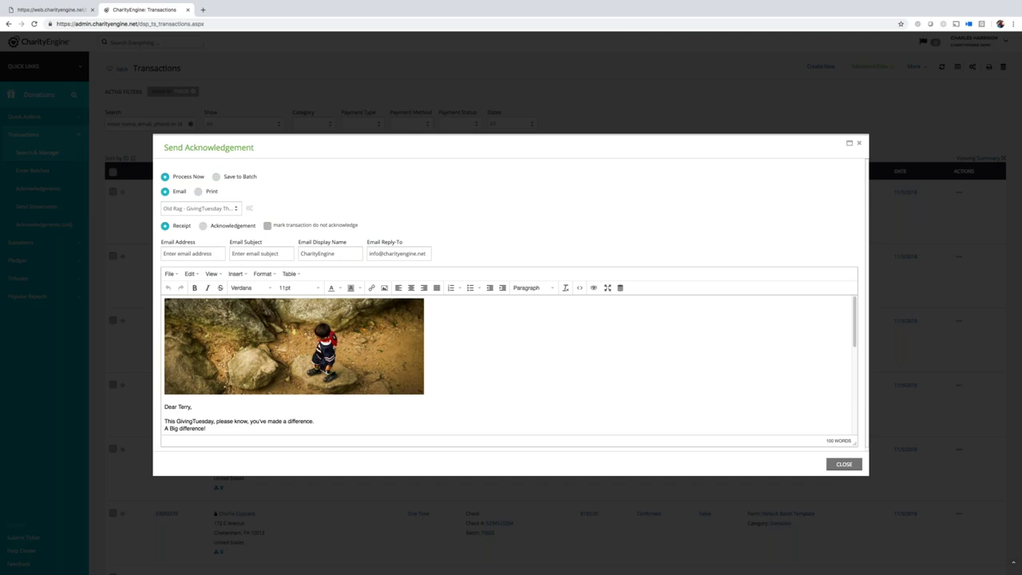
- Add the opening line 'So great to see you last weekend!' above the GivingTuesday message
{"action": "left_click", "coordinate": [166, 421]}
{"action": "type", "text": "So great to see y"}
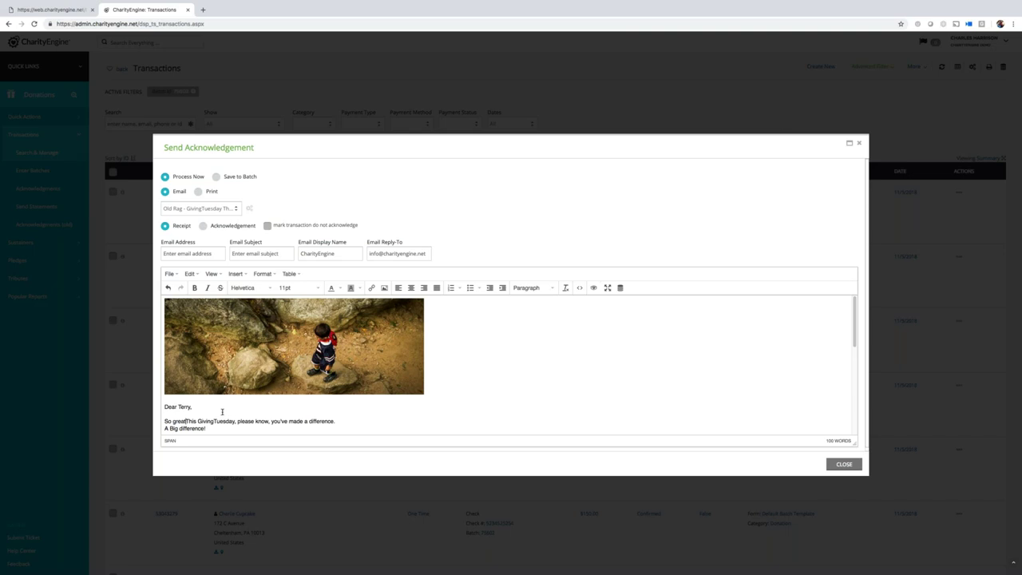
{"action": "type", "text": "ou last weekend!"}
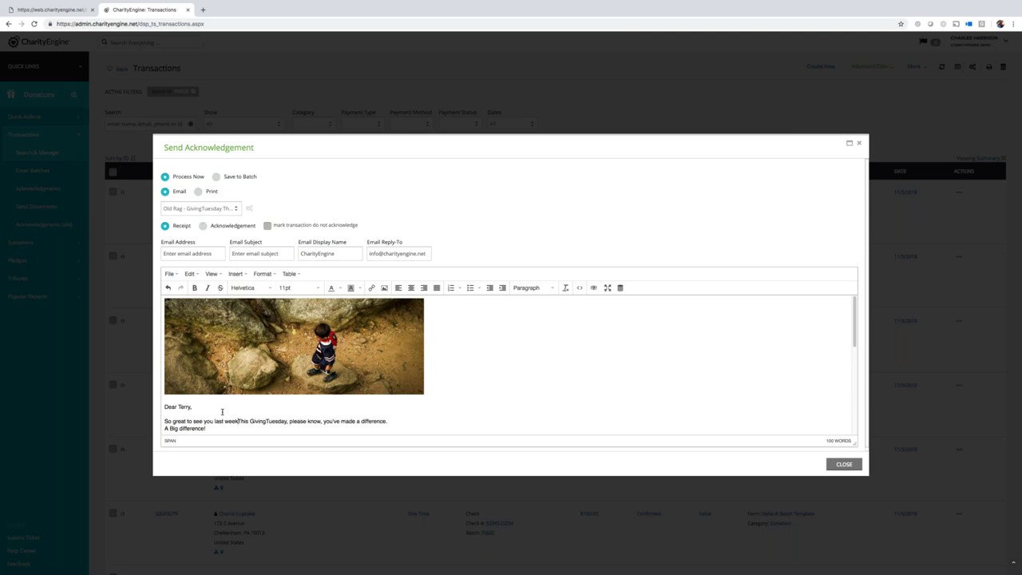
{"action": "key", "text": "Return"}
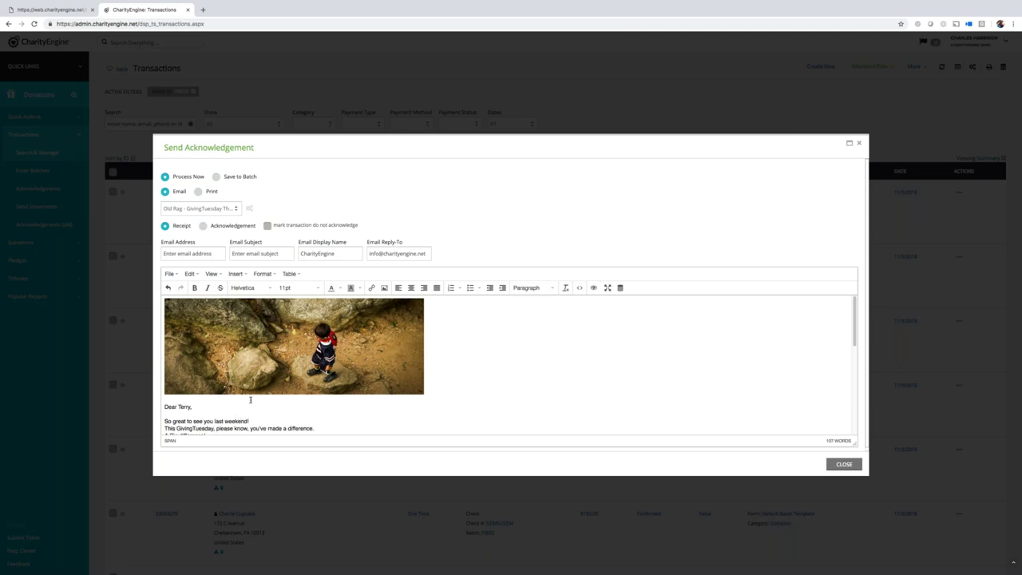
- Enter the donor's e-mail address and a subject thanking the donor by first name
{"action": "left_click", "coordinate": [204, 253]}
{"action": "key", "text": "Tab"}
{"action": "type", "text": "Thank you Terry"}
{"action": "key", "text": "Tab"}
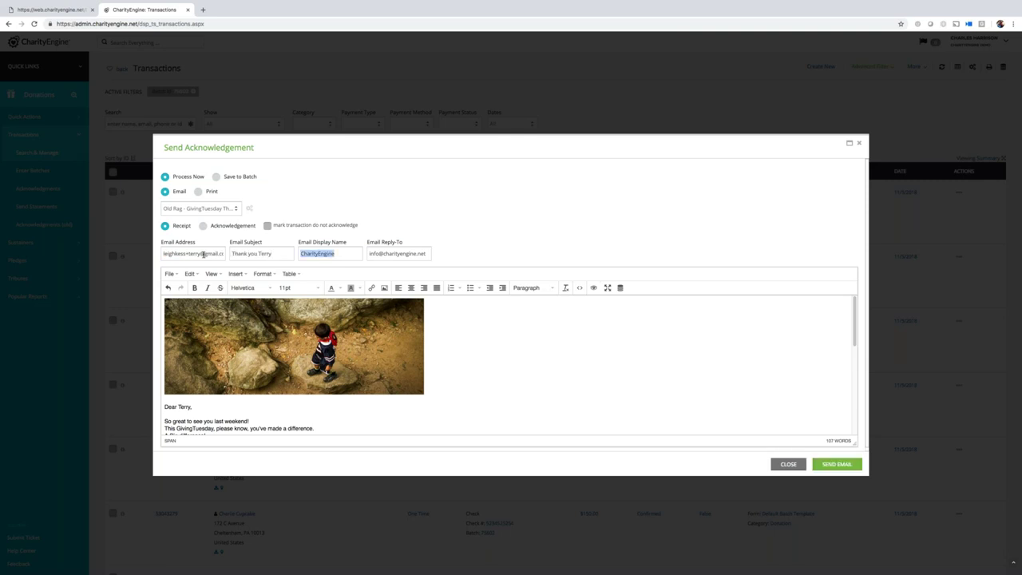
{"action": "key", "text": "Tab"}
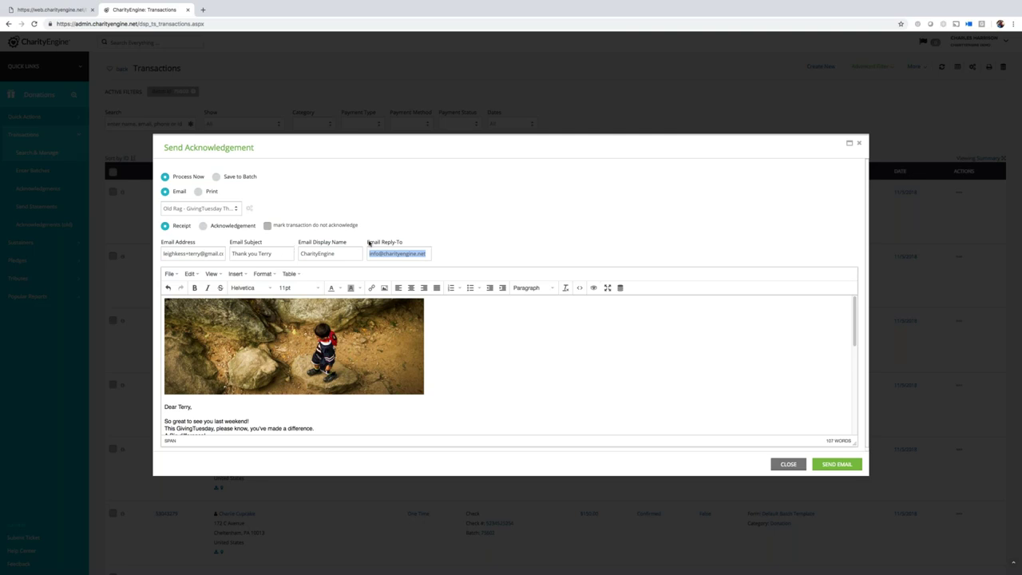
{"action": "left_click", "coordinate": [507, 254]}
- Send the acknowledgement e-mail and dismiss the success confirmation
{"action": "left_click", "coordinate": [836, 464]}
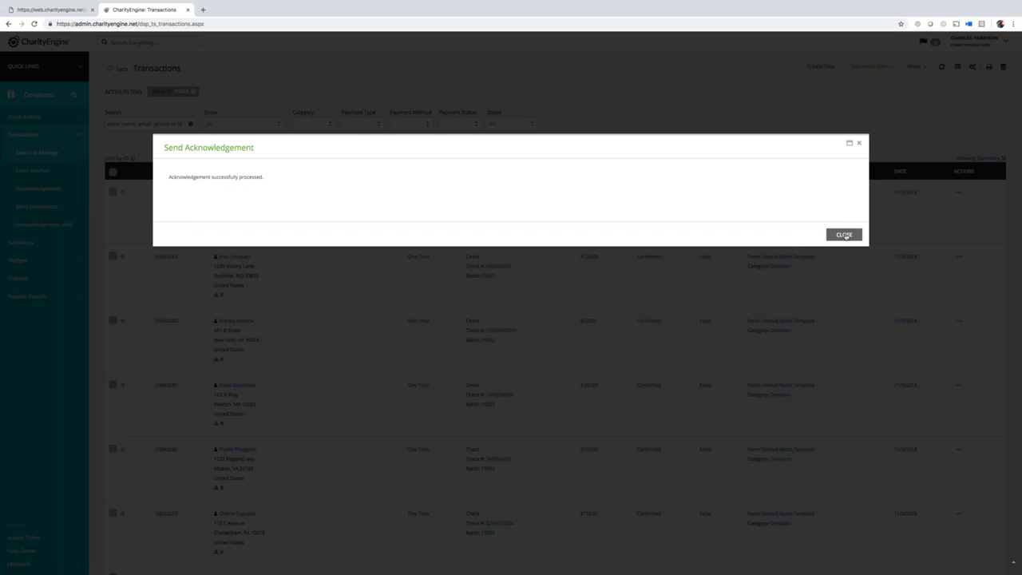
{"action": "left_click", "coordinate": [845, 234]}
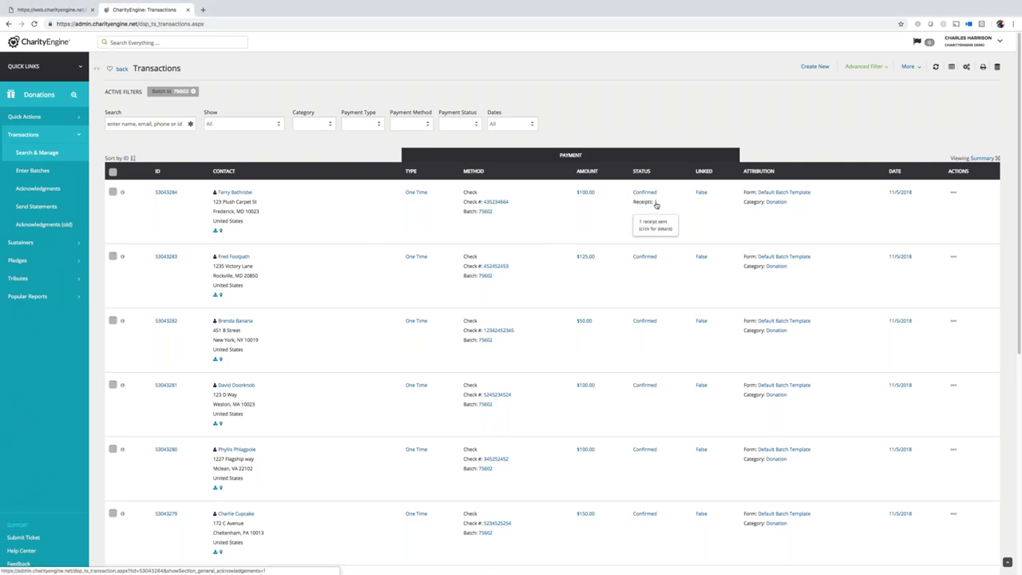
- Open the donation's receipt history from the Receipts '1' link and preview the sent message
{"action": "left_click", "coordinate": [656, 204]}
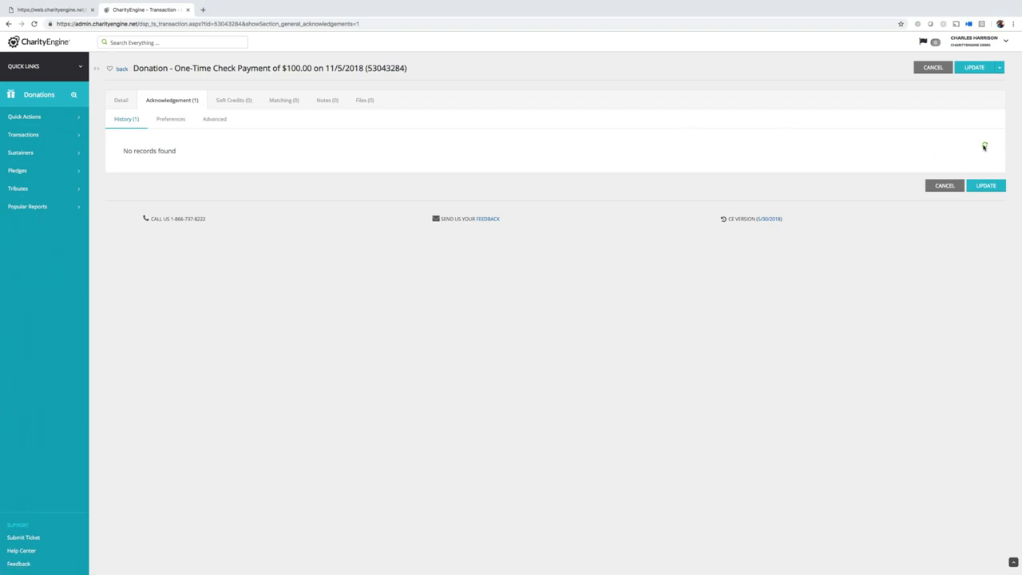
{"action": "left_click", "coordinate": [984, 146]}
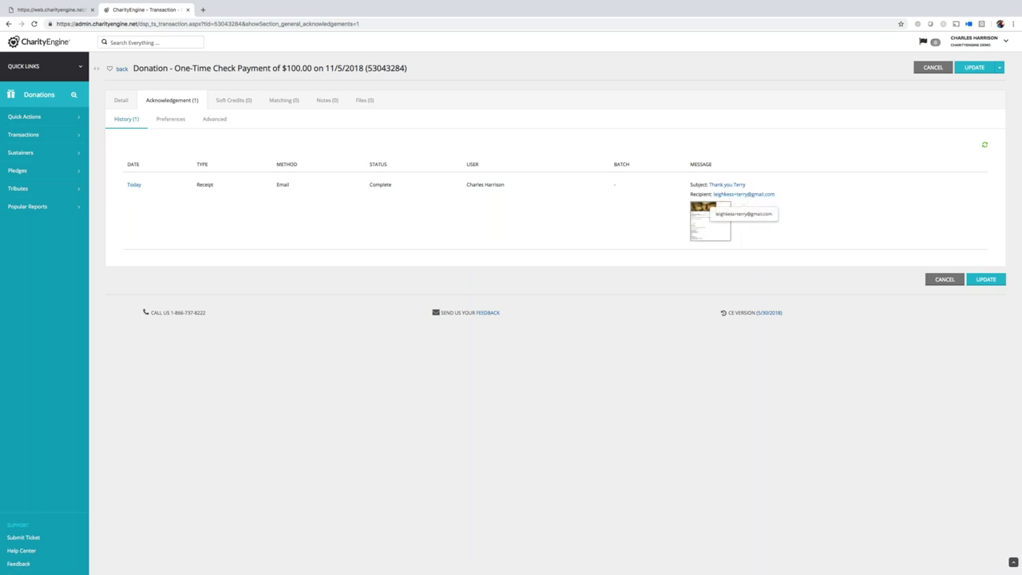
{"action": "left_click", "coordinate": [716, 226]}
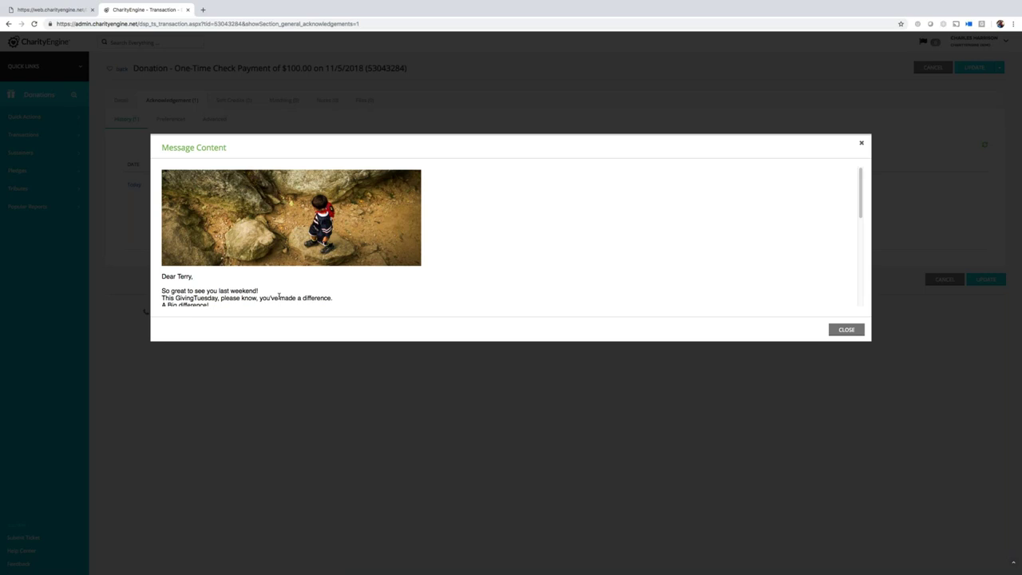
- Look over the sent message content, close the preview, and return to the transactions list
{"action": "scroll", "coordinate": [278, 295], "scroll_direction": "down", "scroll_amount": 5}
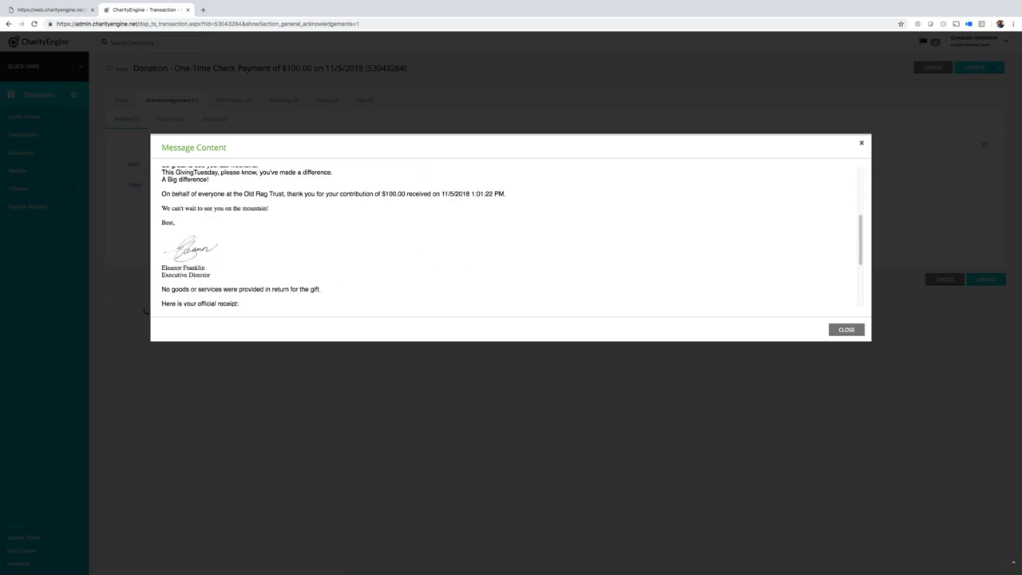
{"action": "scroll", "coordinate": [479, 303], "scroll_direction": "up", "scroll_amount": 5}
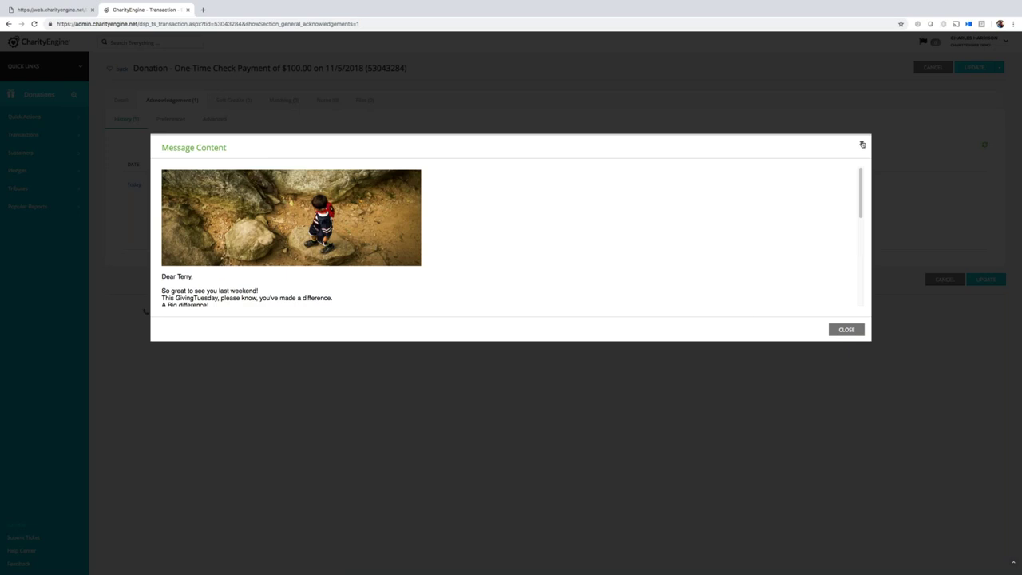
{"action": "left_click", "coordinate": [861, 145]}
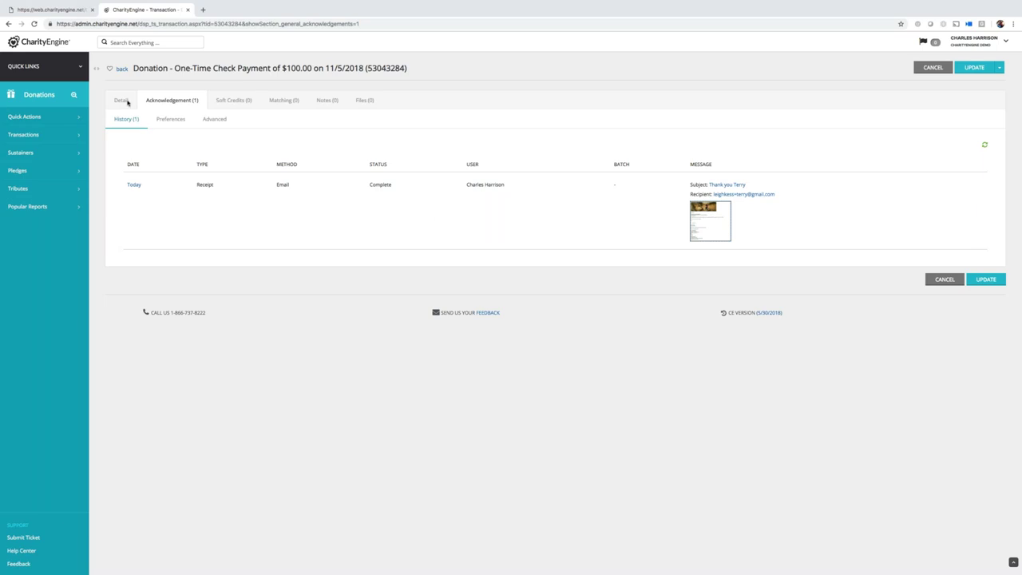
{"action": "left_click", "coordinate": [121, 68]}
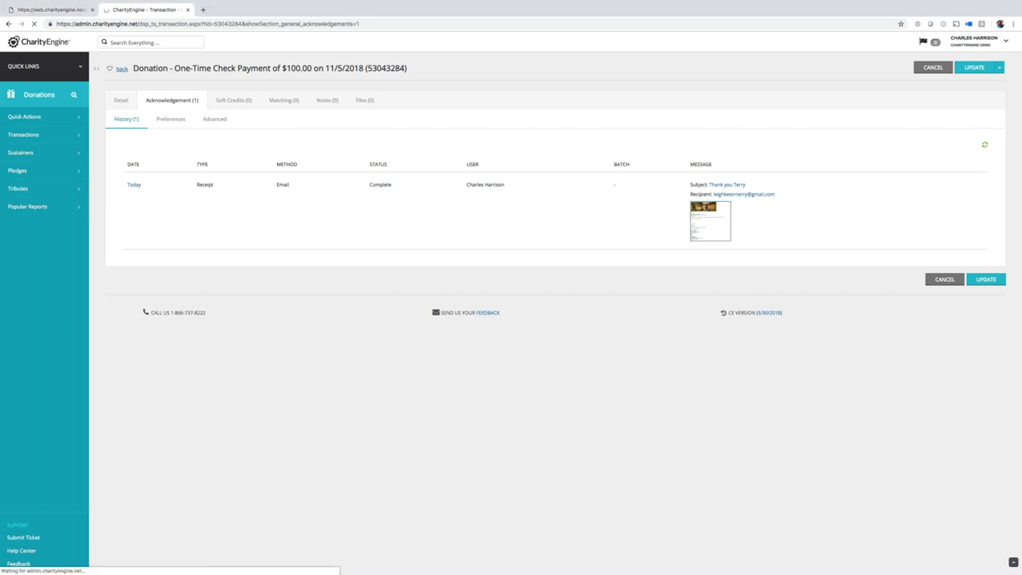